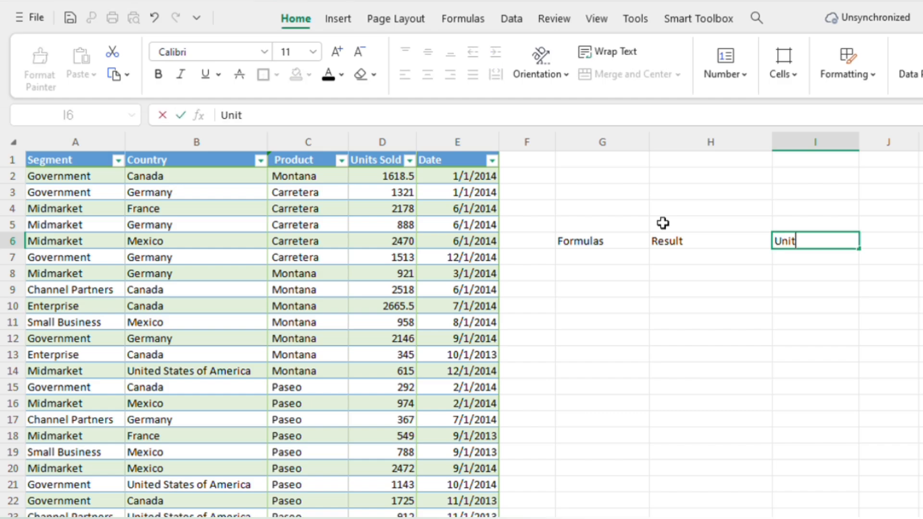
Step: Complete the "Units Sold" header in I6 and list Sumif, Countif and Averageif in G7:G9 below the Formulas header
type("s Sold")
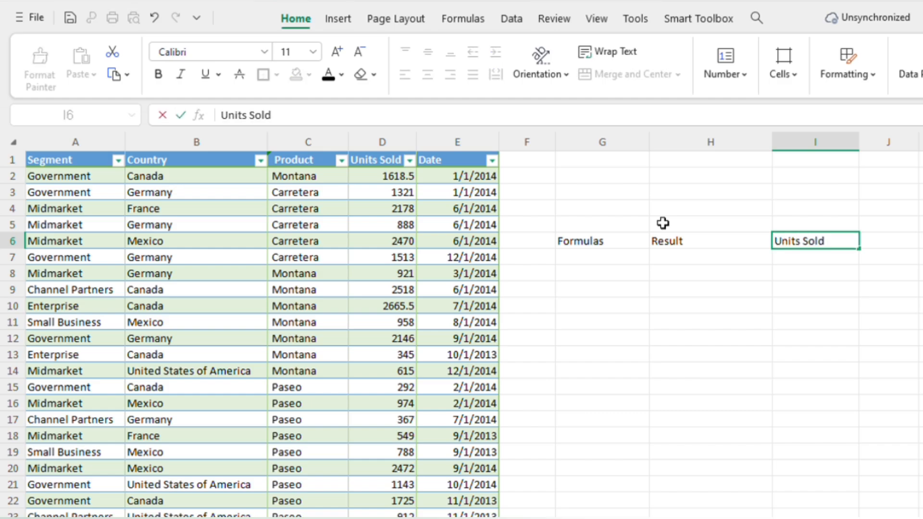
key("Return")
key("Left")
key("Left")
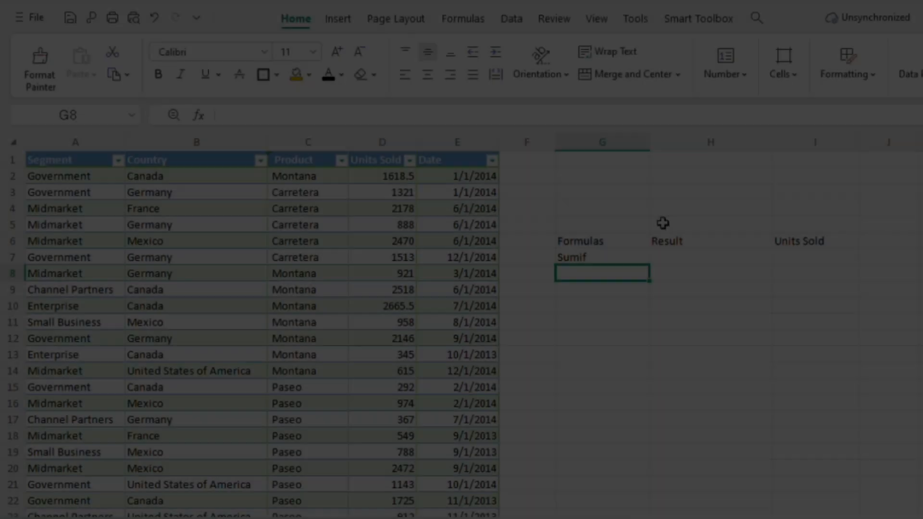
type("Countif")
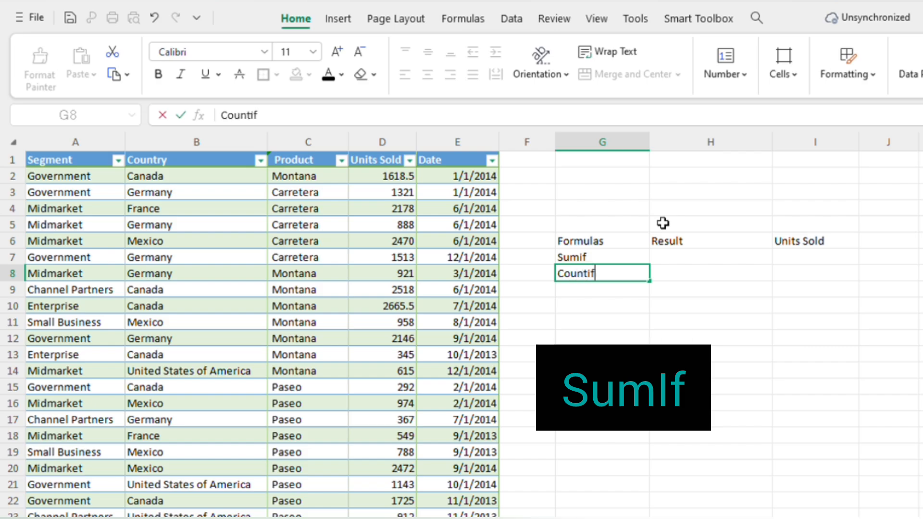
key("Return")
type("Averaf")
key("BackSpace")
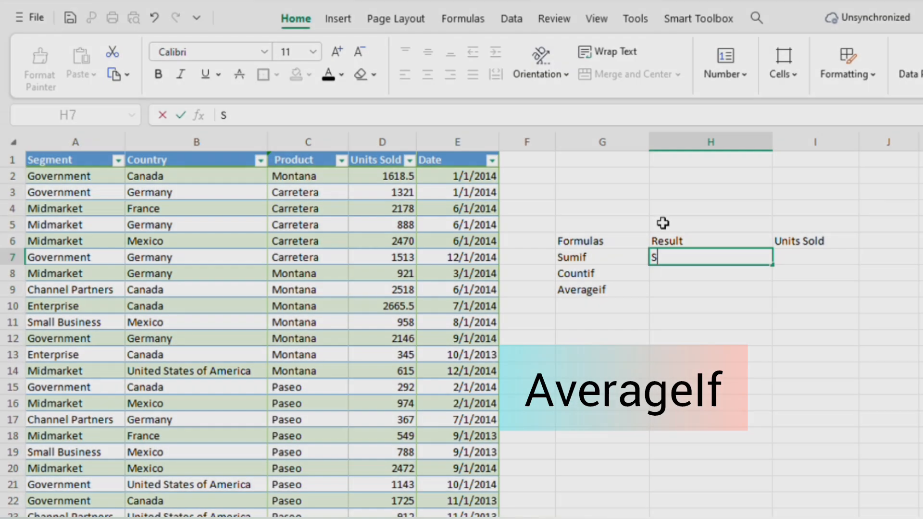
Step: Enter "Sum of Units sold-Country" in H7 and widen column H to fit the text
type("um of")
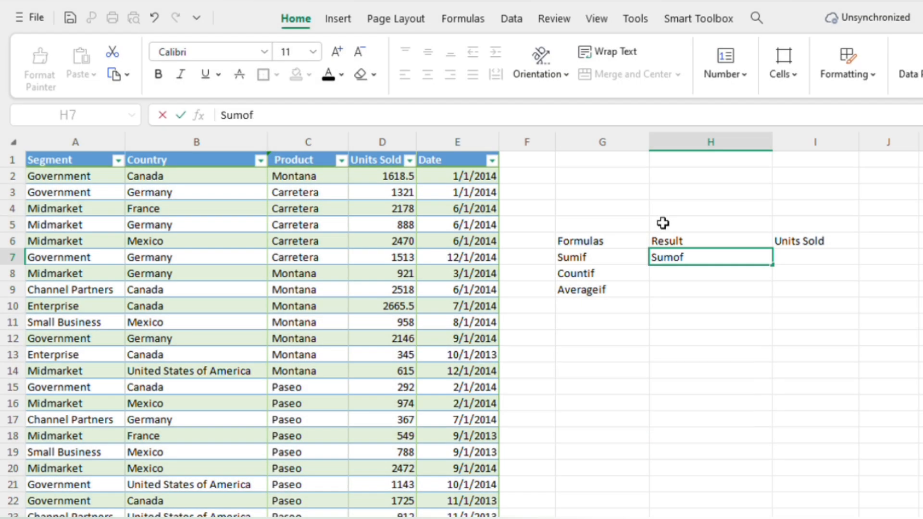
key("BackSpace")
key("BackSpace")
type("of Units")
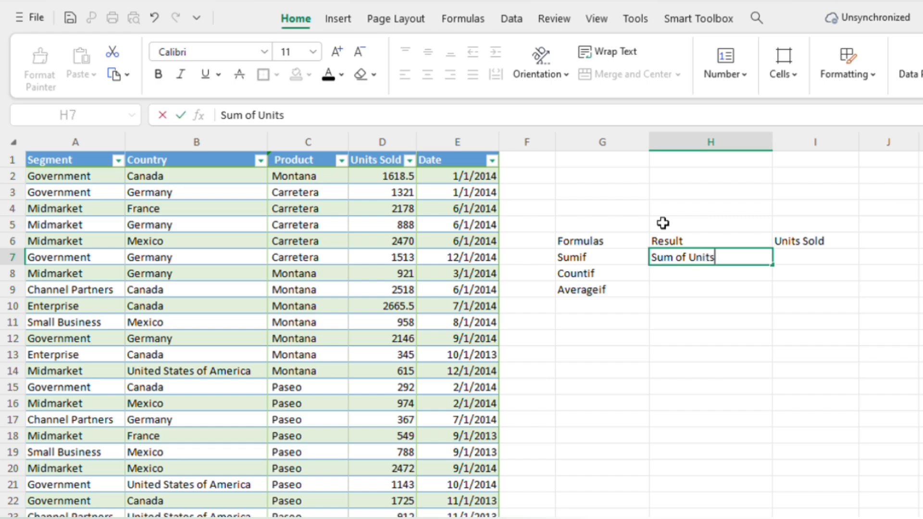
type(" sold-Country")
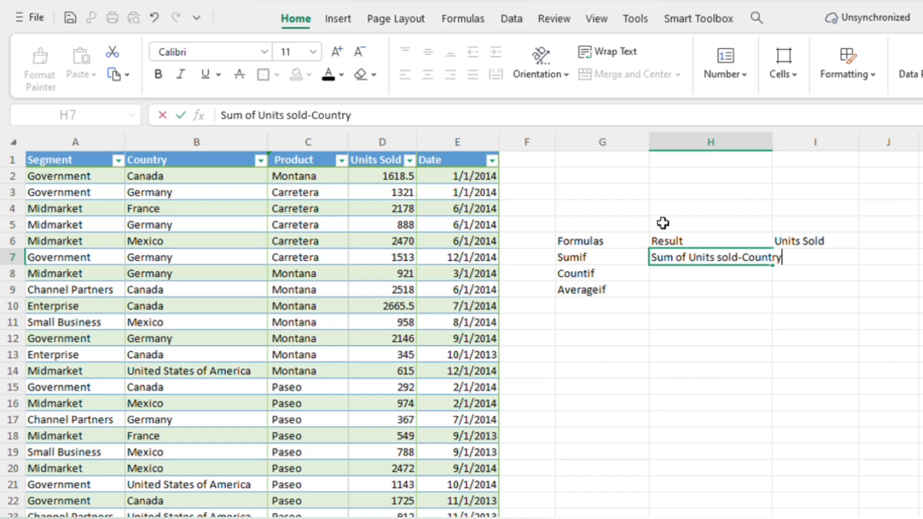
key("Return")
double_click(783, 158)
key("Up")
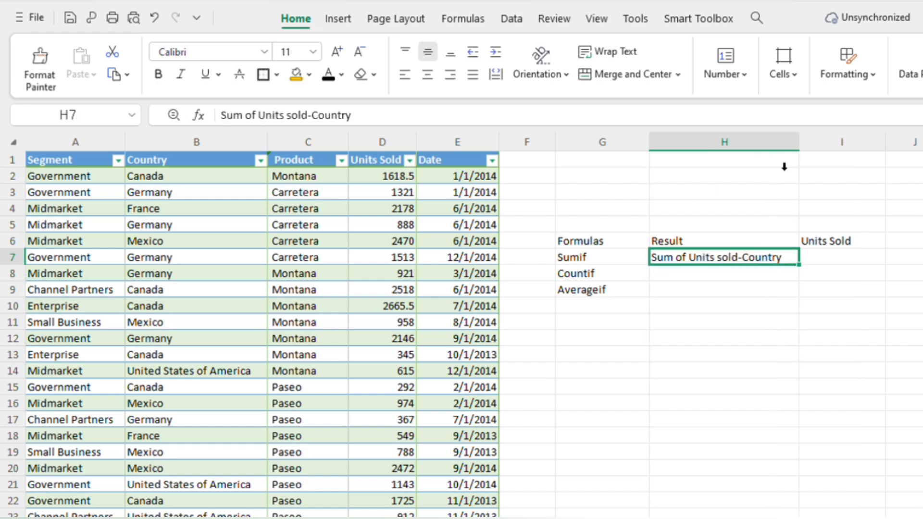
Step: Enter "Working Days-Country" in H8 as the description for the Countif row
key("Down")
type("Working=")
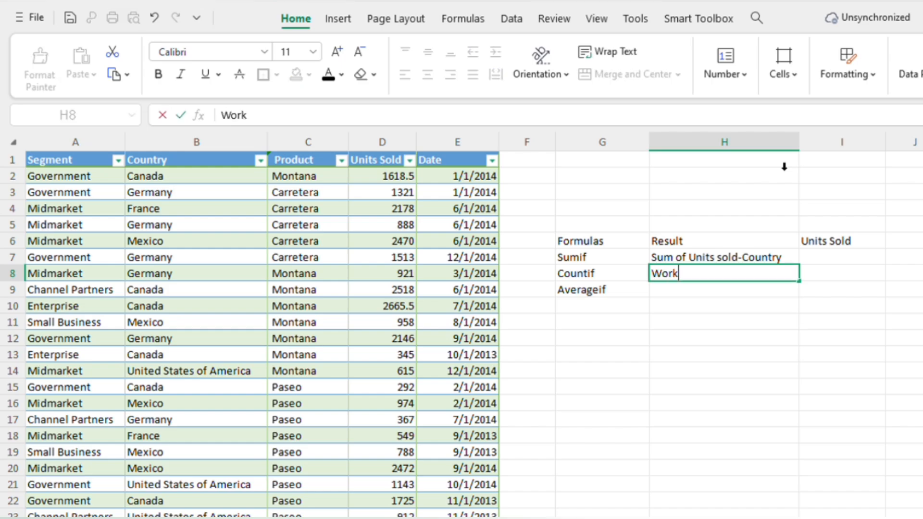
key("BackSpace")
type("Day")
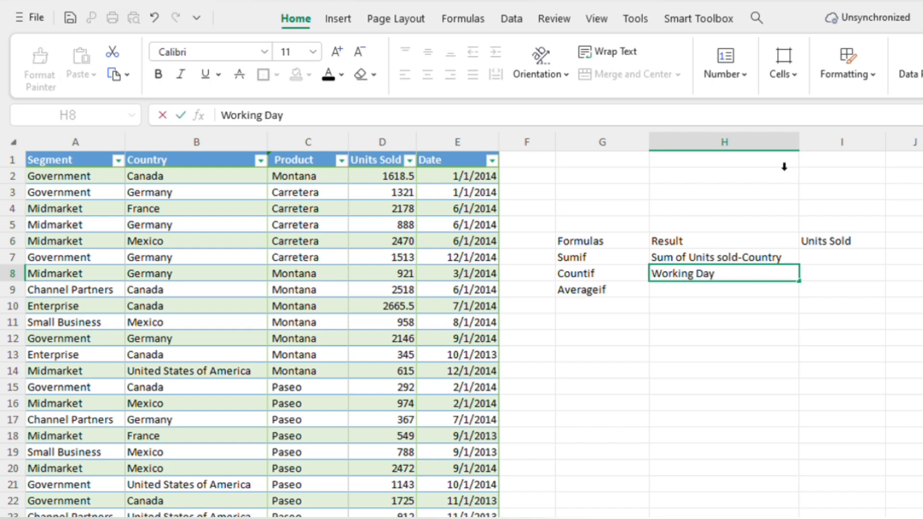
type("s-Country")
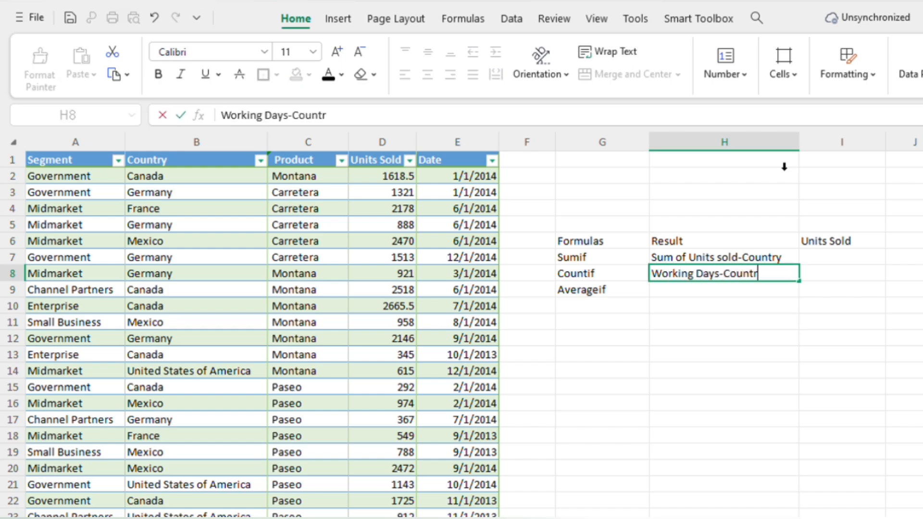
key("Return")
Step: Enter "Performance on day Wise- Country" in H9 and widen column H to fit the text
type("Perfo")
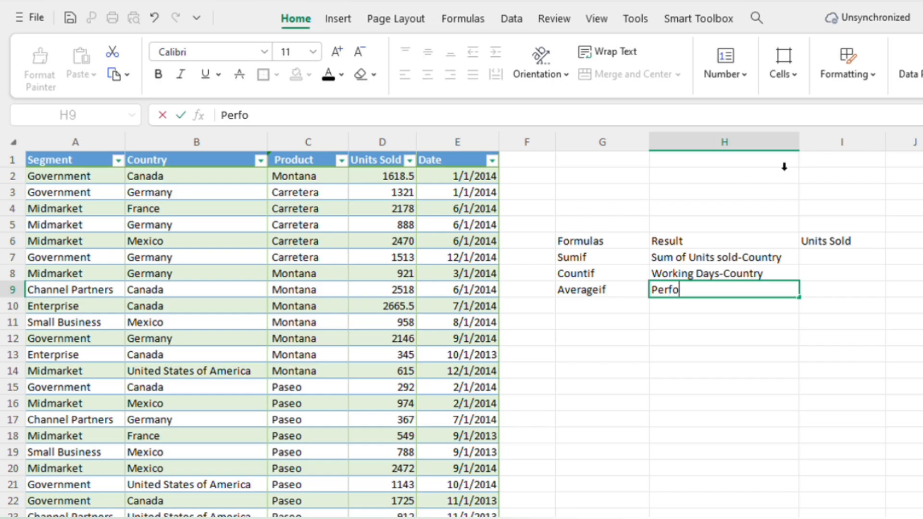
type("rmance on")
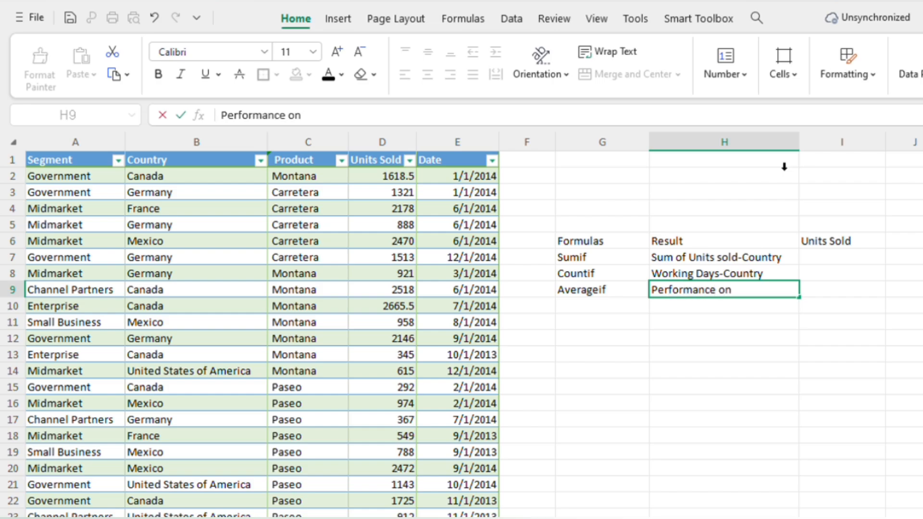
type(" day Wise-")
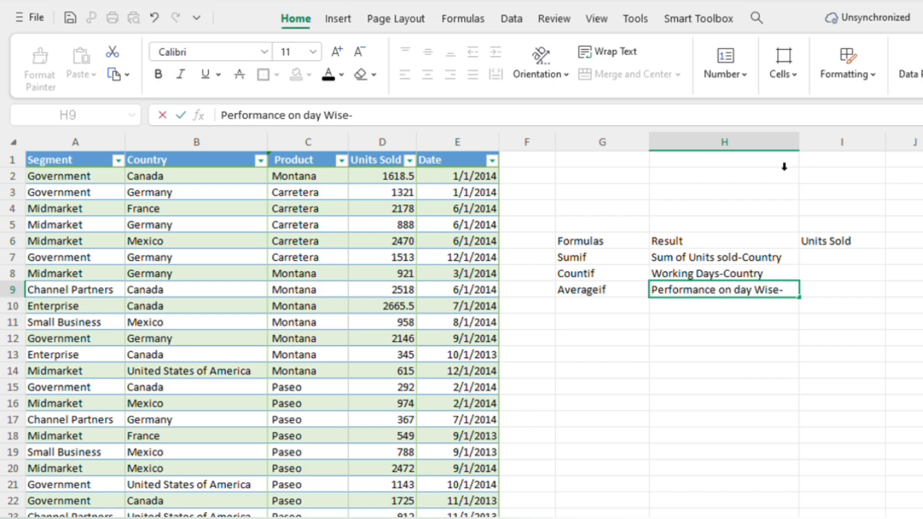
type(" Country")
key("Return")
key("Up")
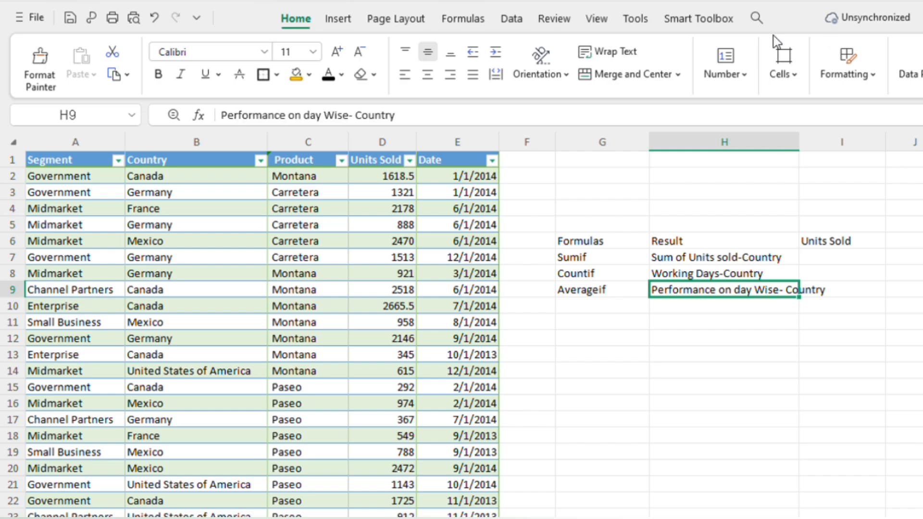
double_click(800, 143)
Step: Copy the Country header from B1 and paste it into G2
key("Right")
key("Up")
key("Up")
key("Up")
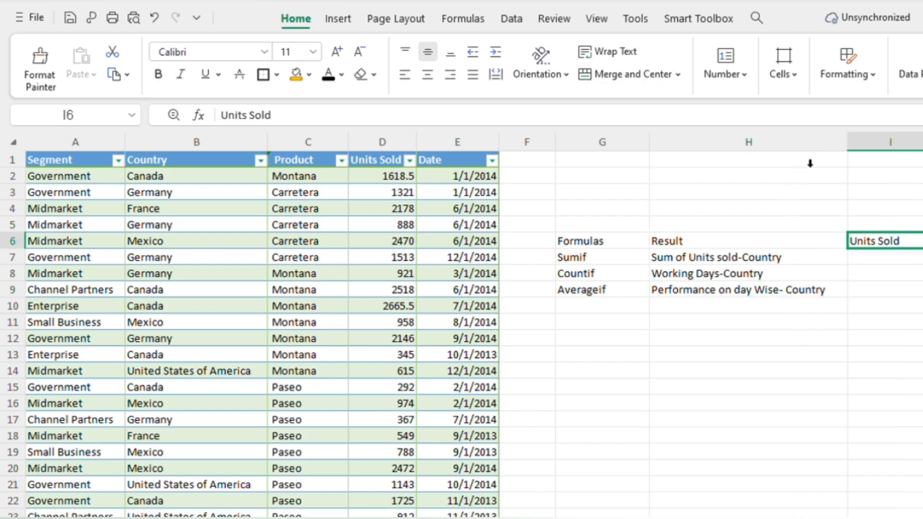
key("Up")
key("Up")
key("Up")
key("Up")
key("Left")
key("Left")
key("Left")
key("Left")
key("Left")
key("Left")
key("Left")
key("Up")
key("ctrl+c")
key("Right")
key("Right")
key("Right")
key("Right")
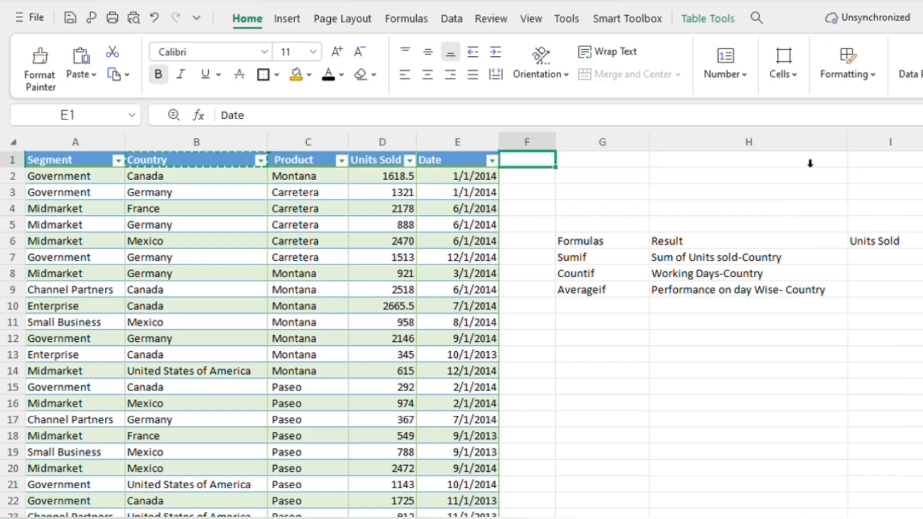
key("Down")
key("Right")
key("ctrl+v")
Step: Create a drop-down list in H2 sourced from the Country column and choose Canada in it
key("Right")
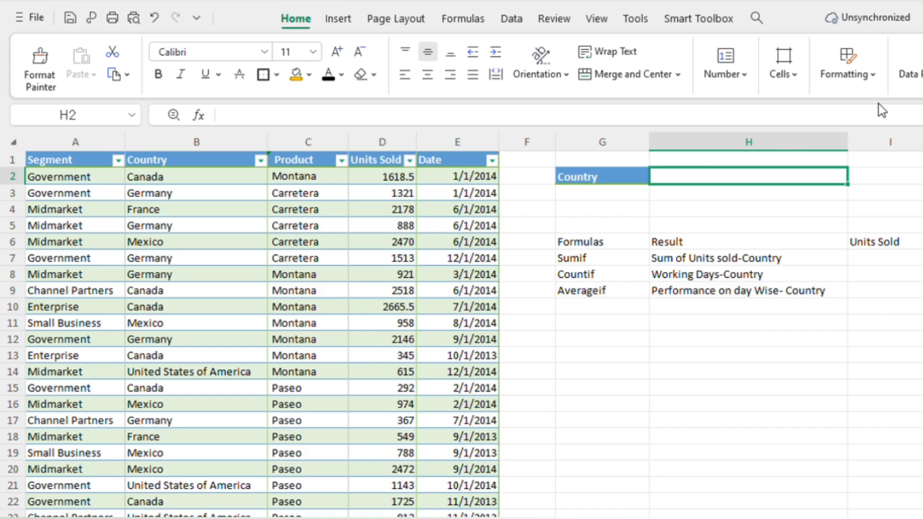
left_click(511, 19)
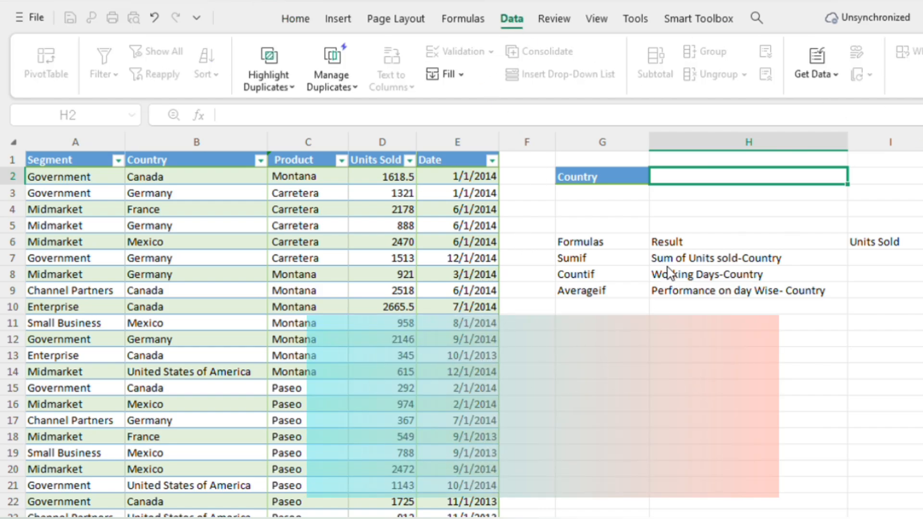
left_click(703, 256)
left_click(214, 158)
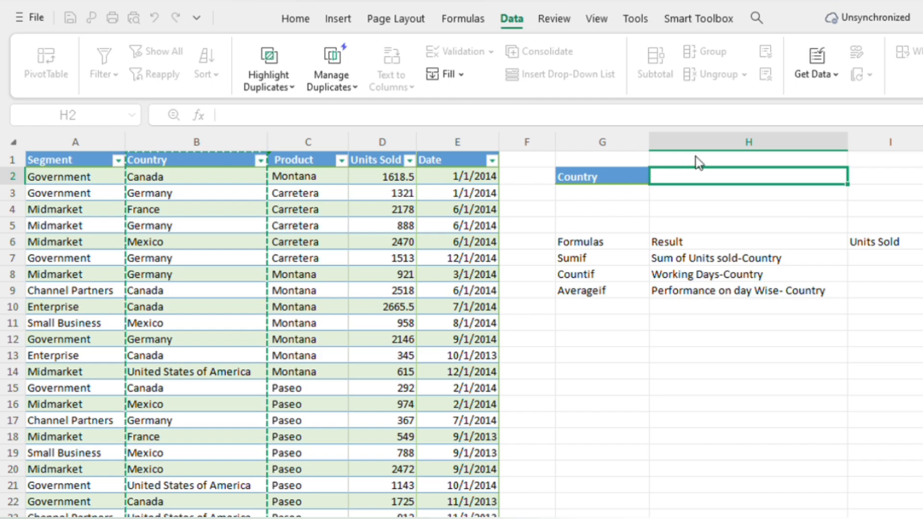
left_click(622, 407)
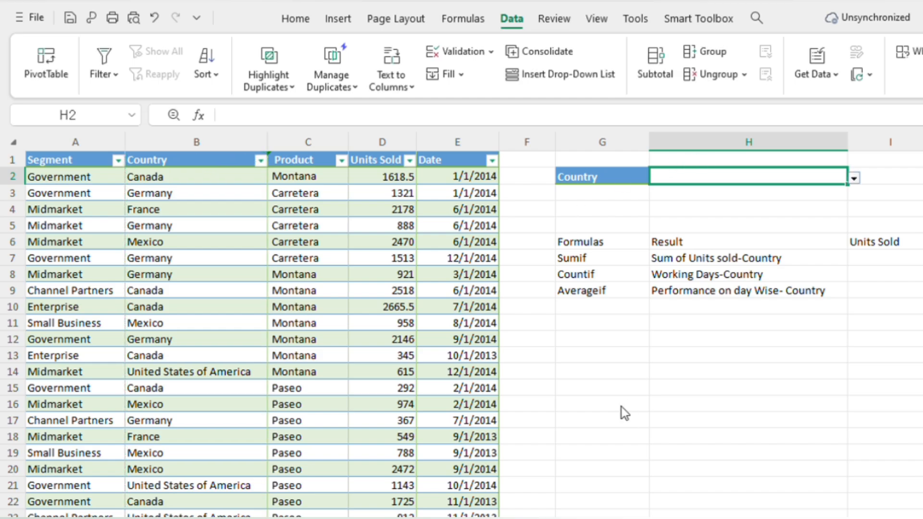
key("Down")
Step: Apply an orange fill and a black outside border to the header cells G6:I6
key("Down")
key("Down")
key("Down")
key("Down")
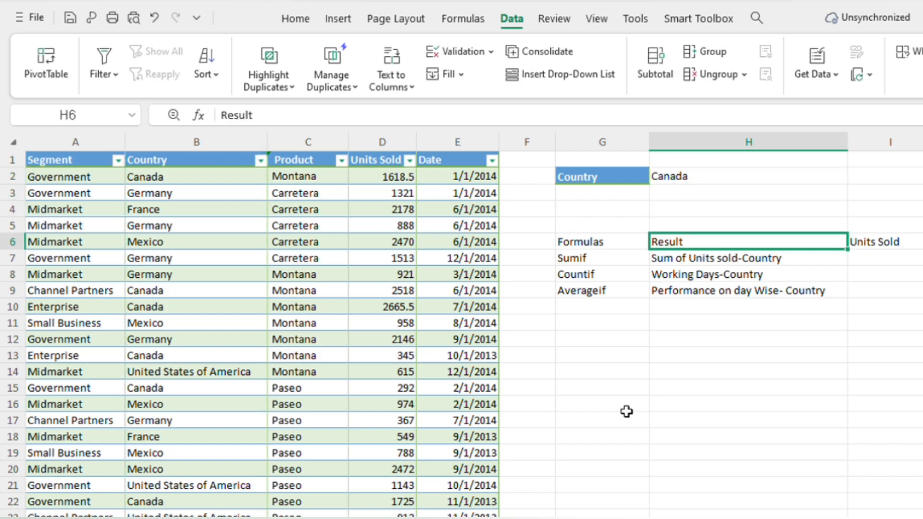
key("Right")
key("Left")
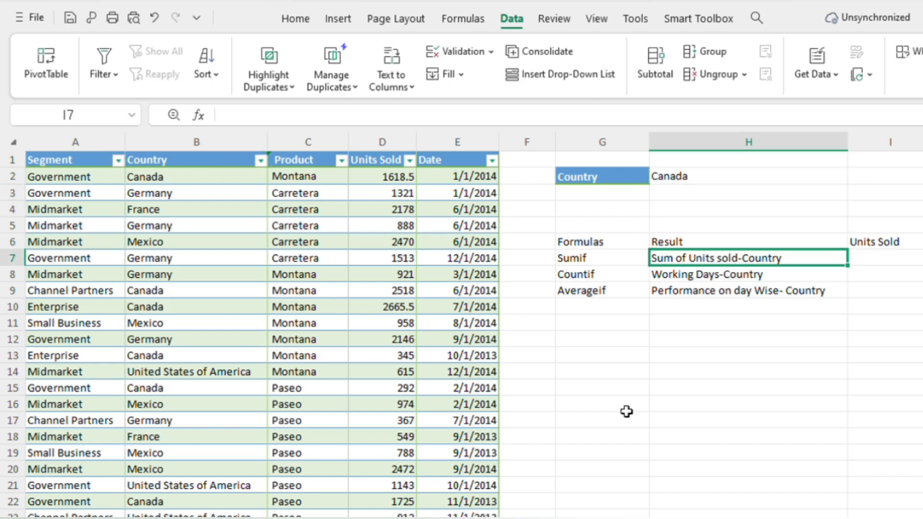
key("Up")
key("Left")
key("shift+Right")
key("shift+Right")
left_click(296, 18)
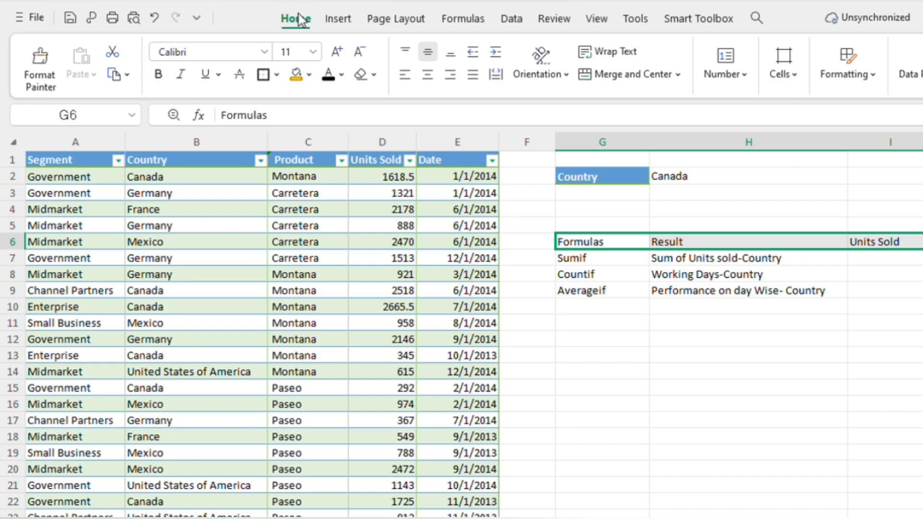
left_click(296, 76)
left_click(263, 75)
Step: Apply a black outside border to the formula rows G7:I9
key("Down")
key("shift+Down")
key("shift+Down")
key("shift+Right")
key("shift+Right")
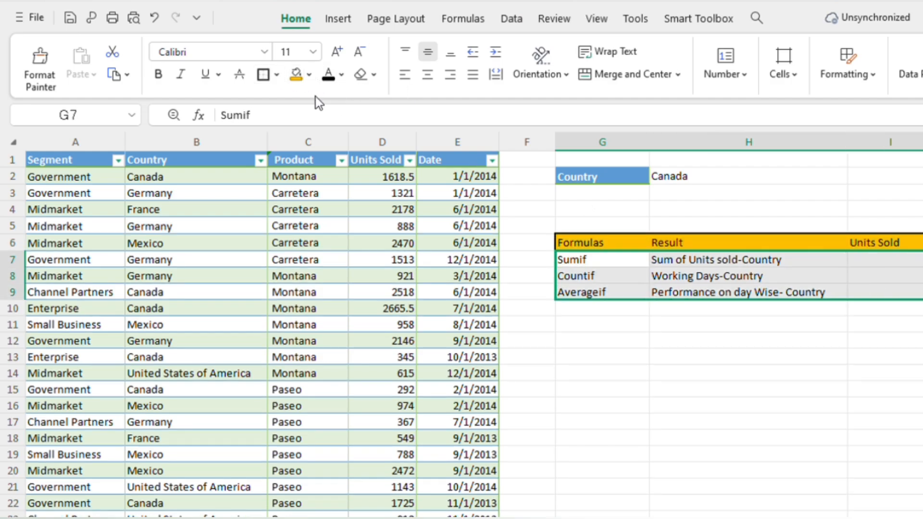
left_click(263, 75)
Step: Apply an orange fill and a black outside border to the country selection cell H2
left_click(697, 159)
left_click(685, 185)
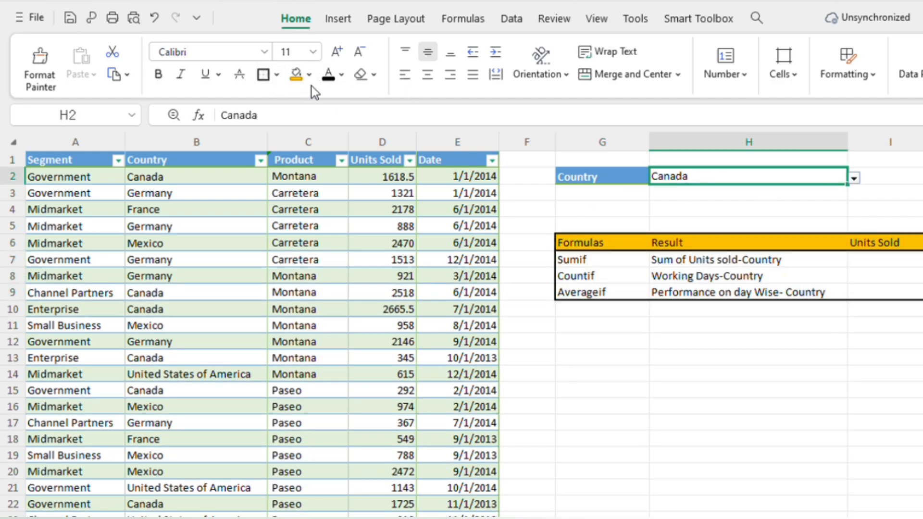
left_click(296, 76)
left_click(263, 75)
Step: Enter a SUMIF formula in I7 with range B:B, criterion H2 and the Units Sold column as sum range, and narrow column I
left_click(835, 294)
key("Up")
key("Up")
key("Right")
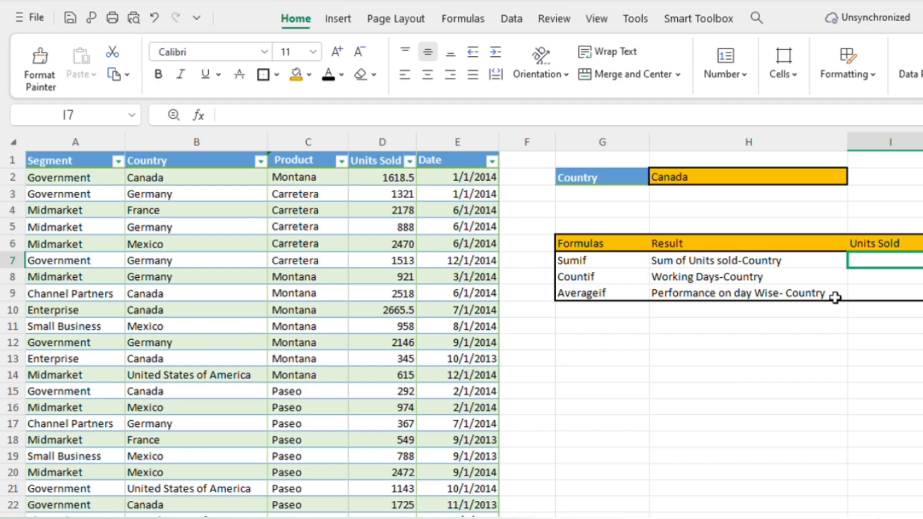
type("=sumif(")
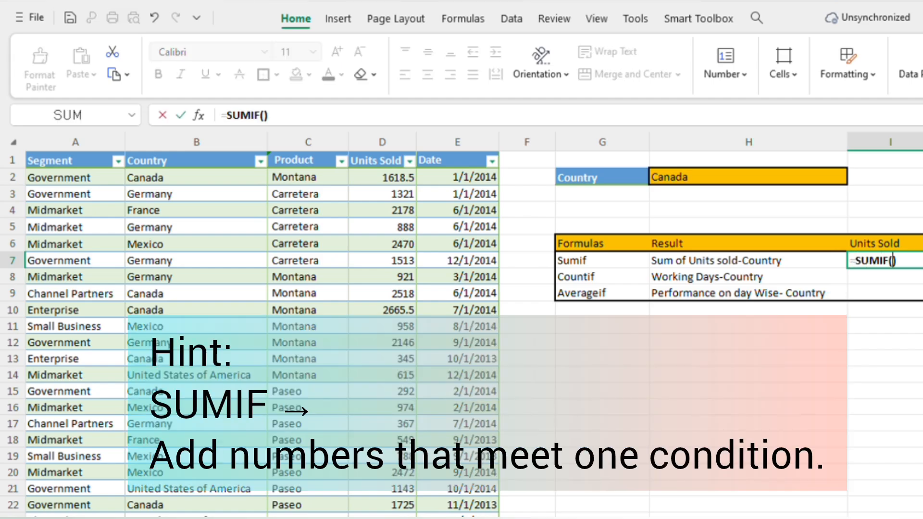
left_click(198, 157)
type(",")
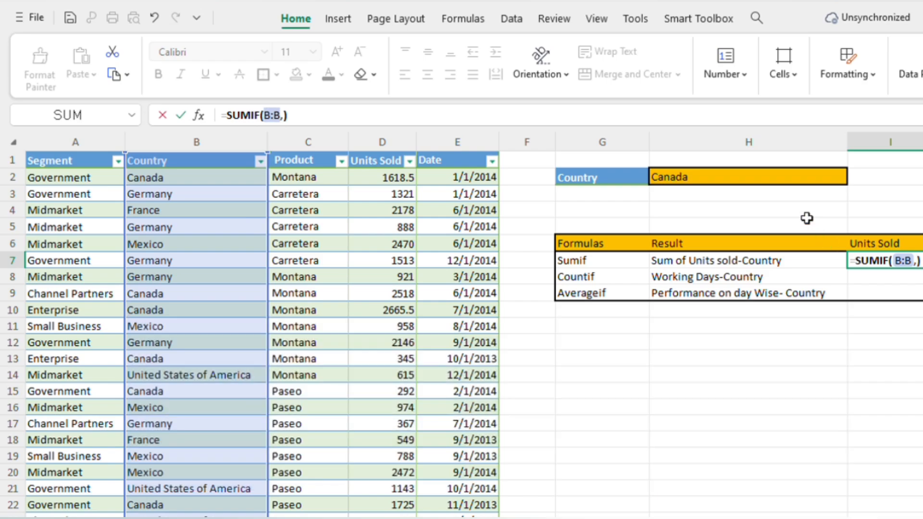
left_click(711, 177)
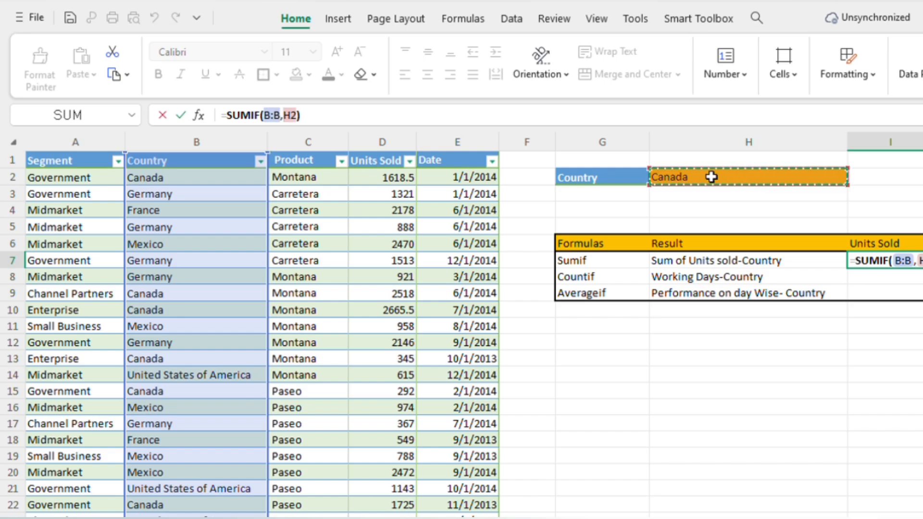
type(",")
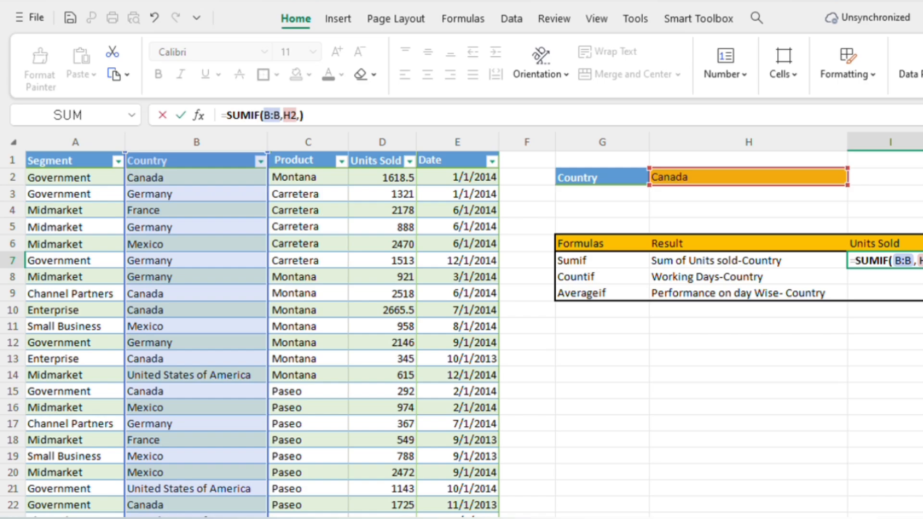
scroll(461, 327, "right", 1)
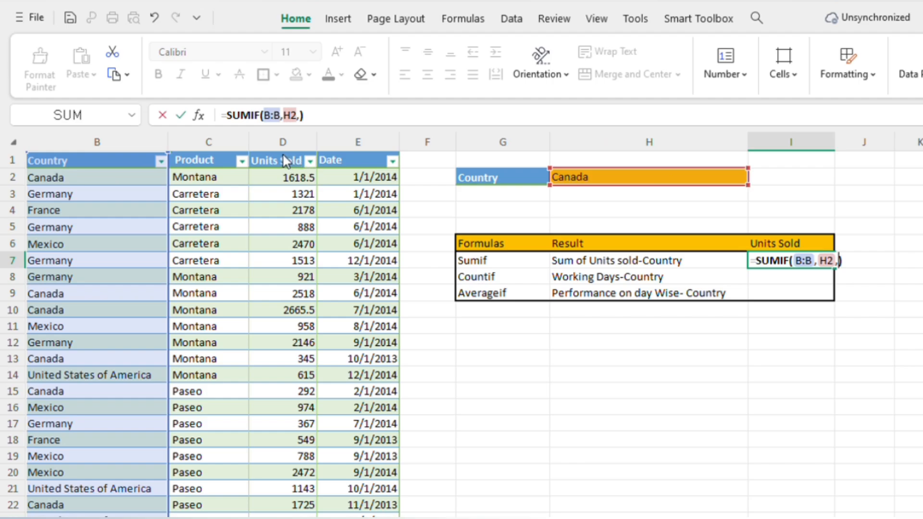
left_click(292, 171)
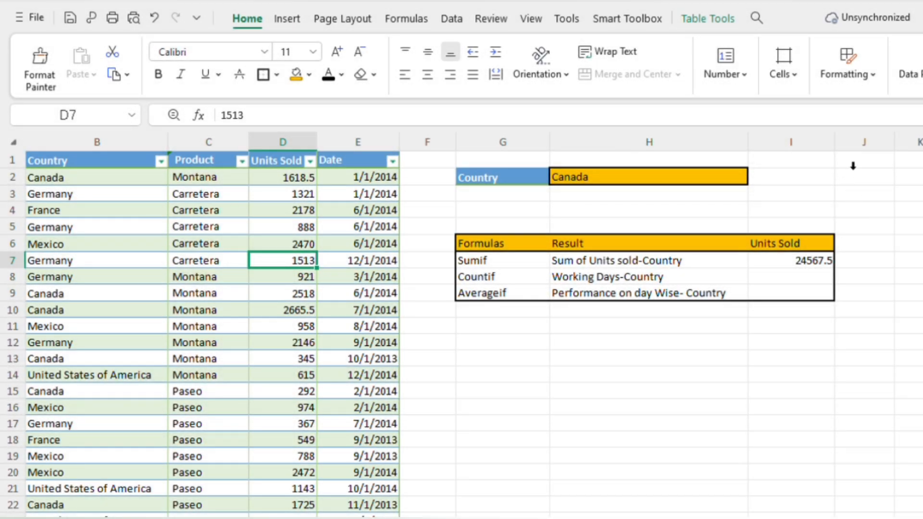
left_click_drag(834, 144, 814, 144)
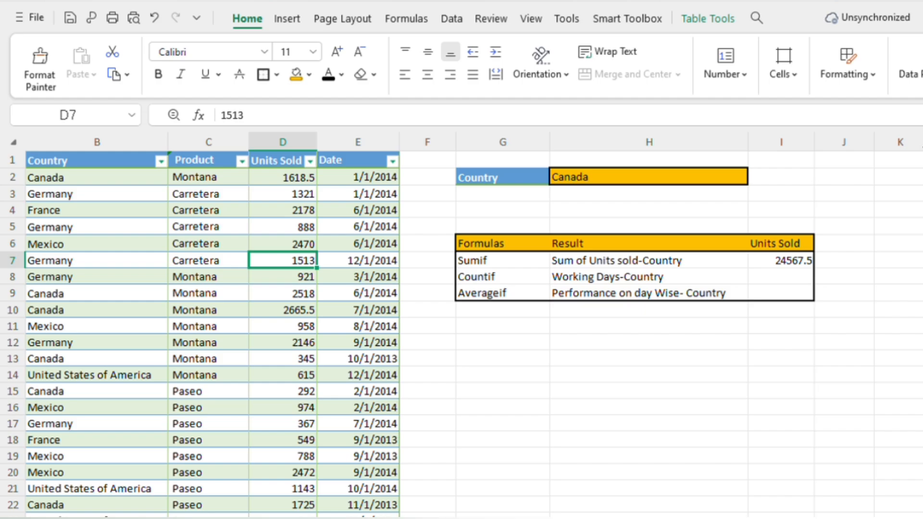
scroll(461, 326, "left", 1)
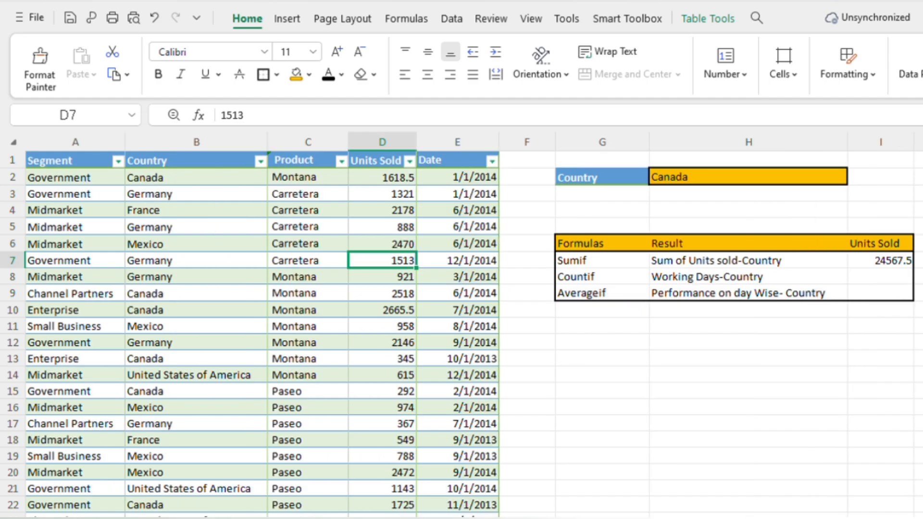
Step: Enter a COUNTIF formula in I8 with the Country column B:B as range and H2 as criterion
left_click(871, 291)
key("Up")
key("Up")
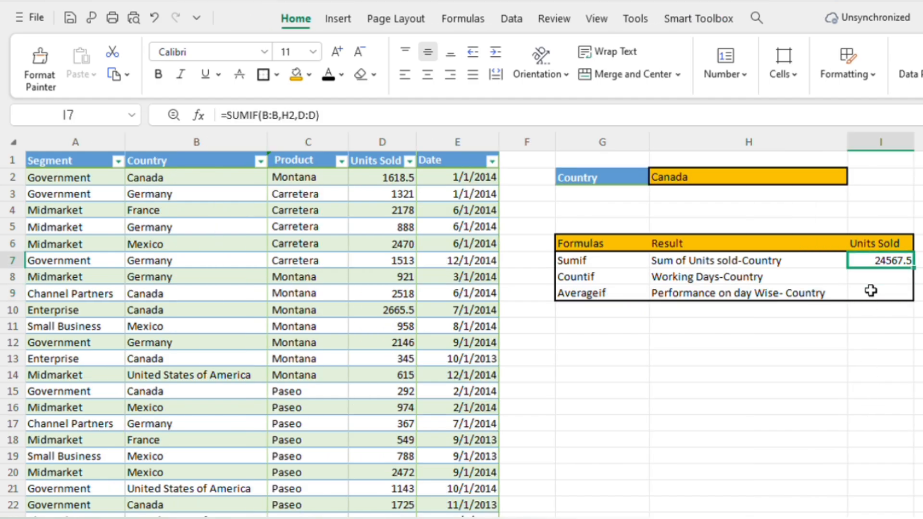
key("Down")
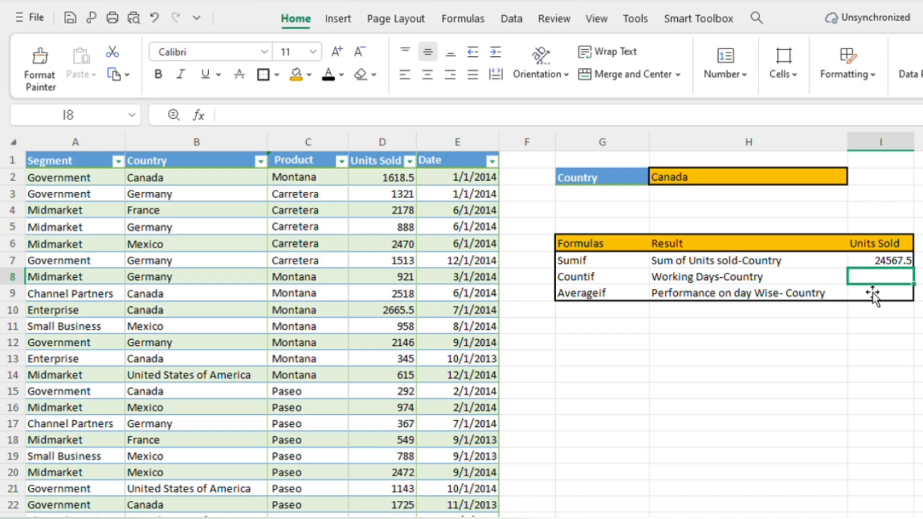
type("=")
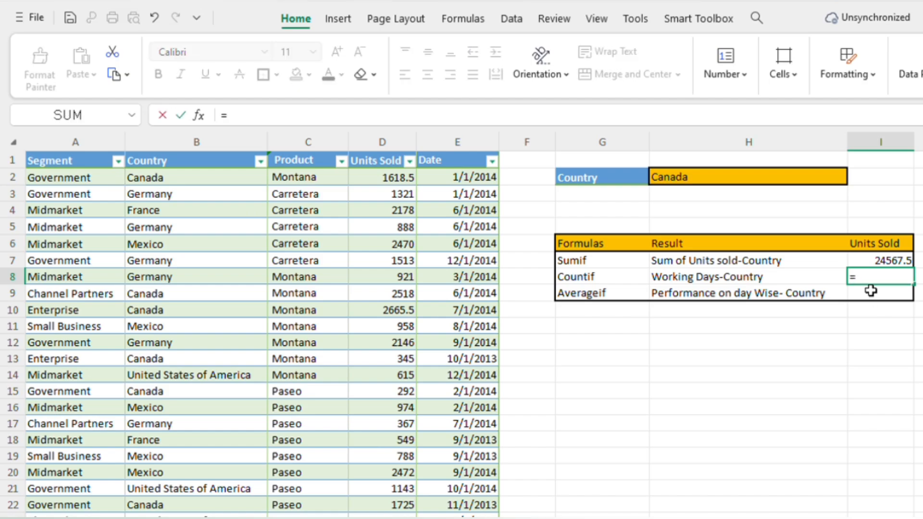
type("count")
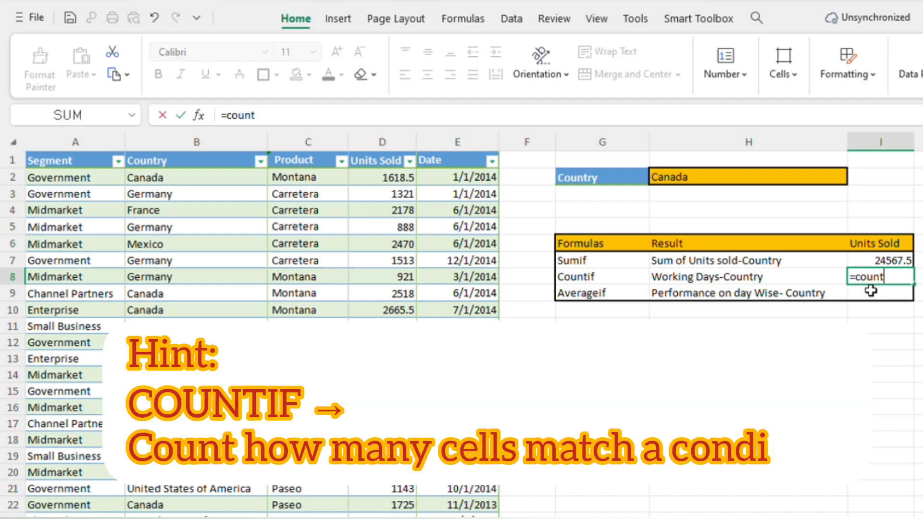
key("Tab")
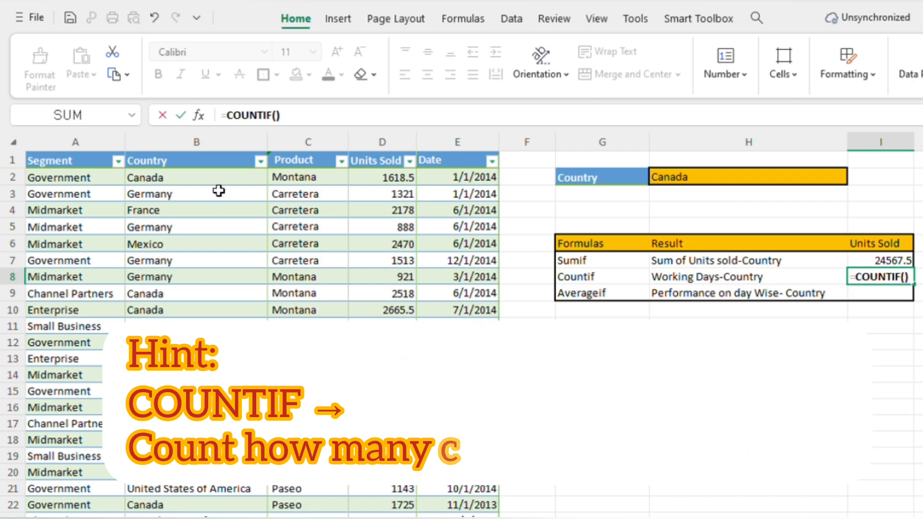
left_click(219, 157)
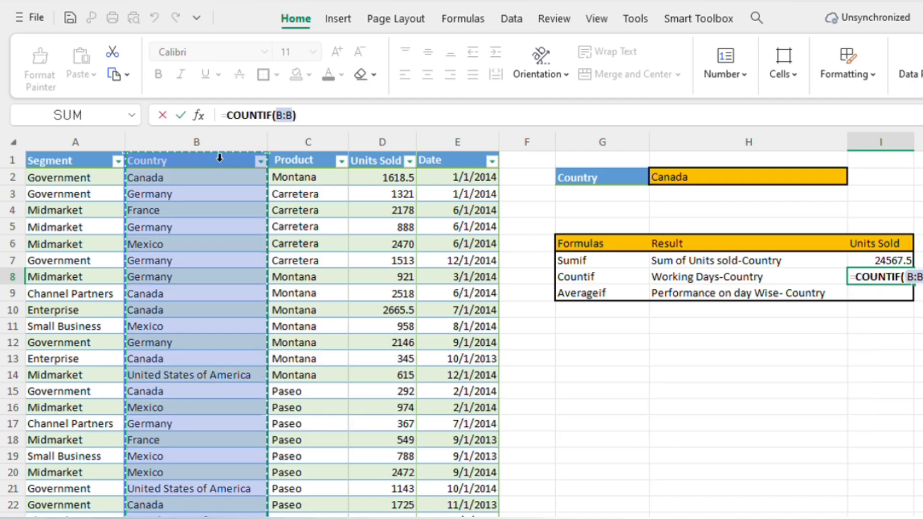
type(",")
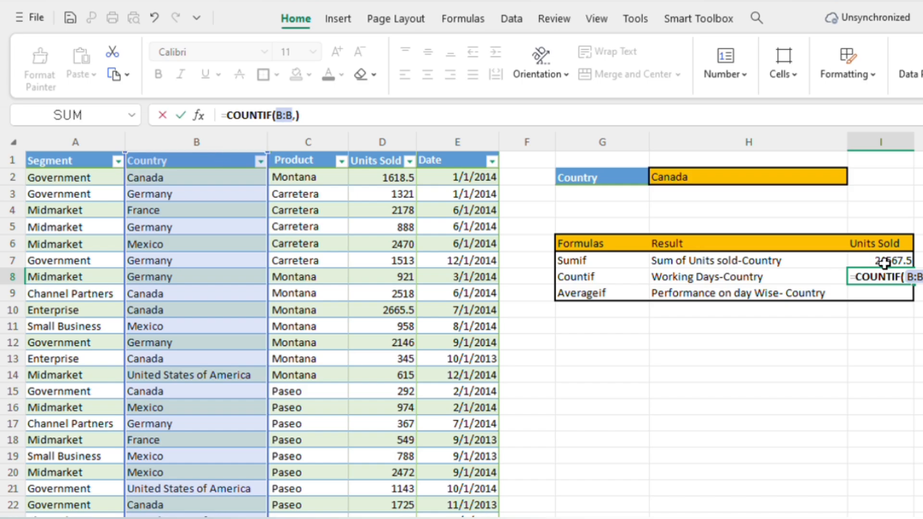
left_click(682, 179)
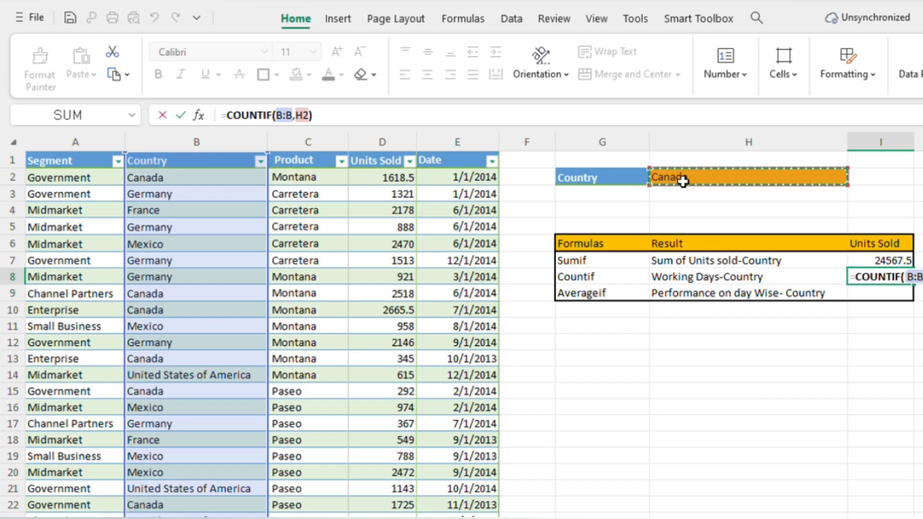
key("Return")
key("Up")
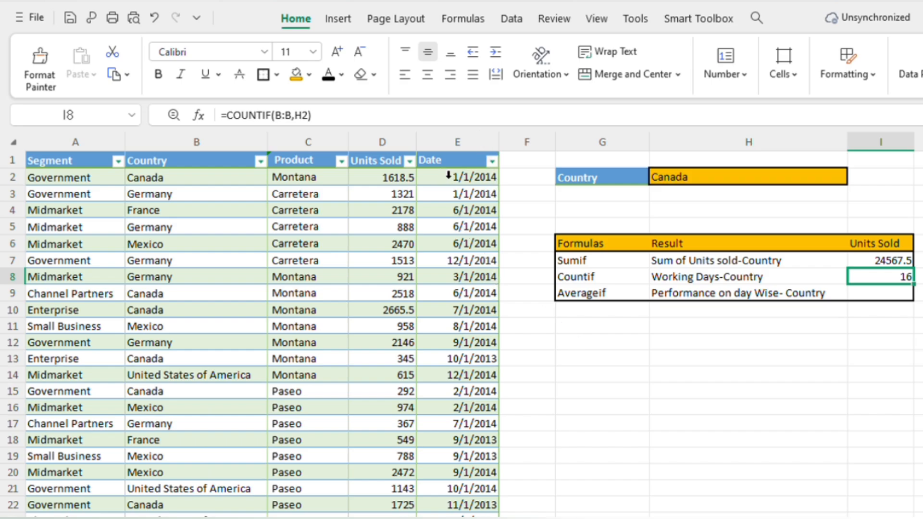
left_click(435, 155)
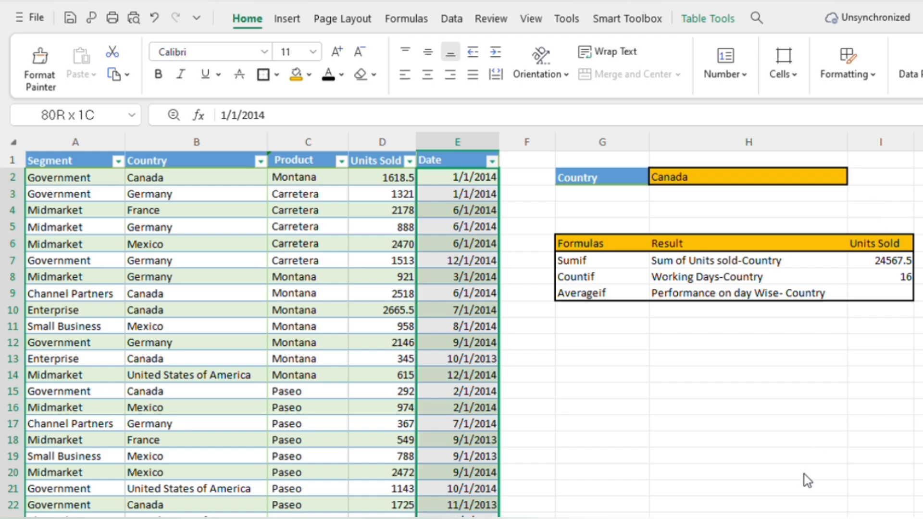
left_click(800, 389)
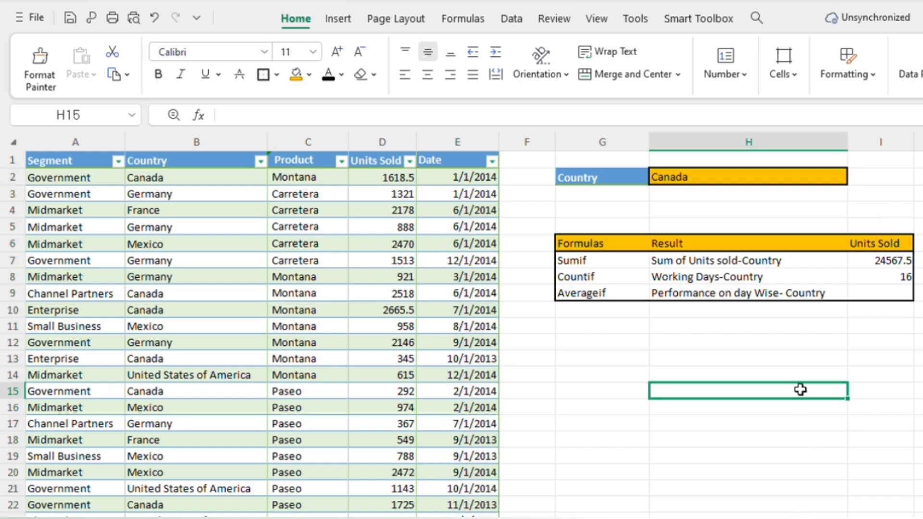
left_click(589, 381)
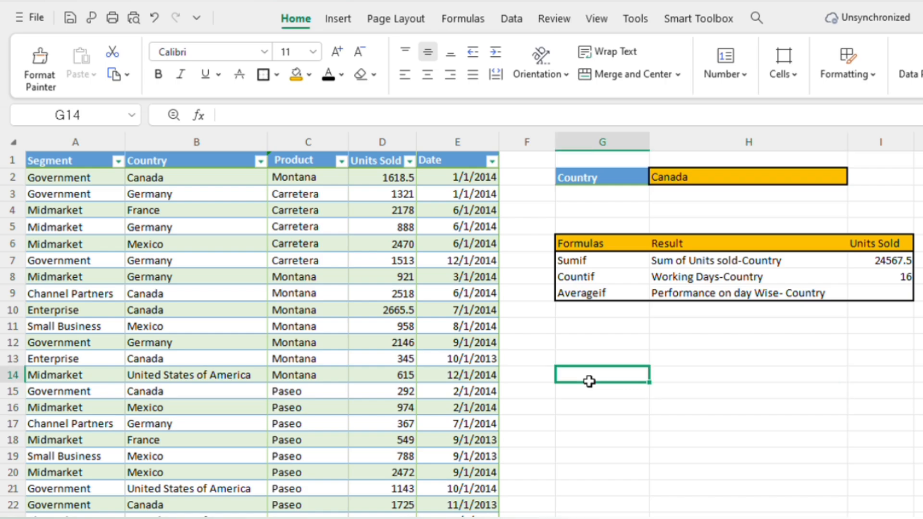
Step: Enter an AVERAGEIF formula in I9 with range B:B, criterion H2 and the Units Sold column D:D as average range
left_click(899, 265)
left_click(897, 272)
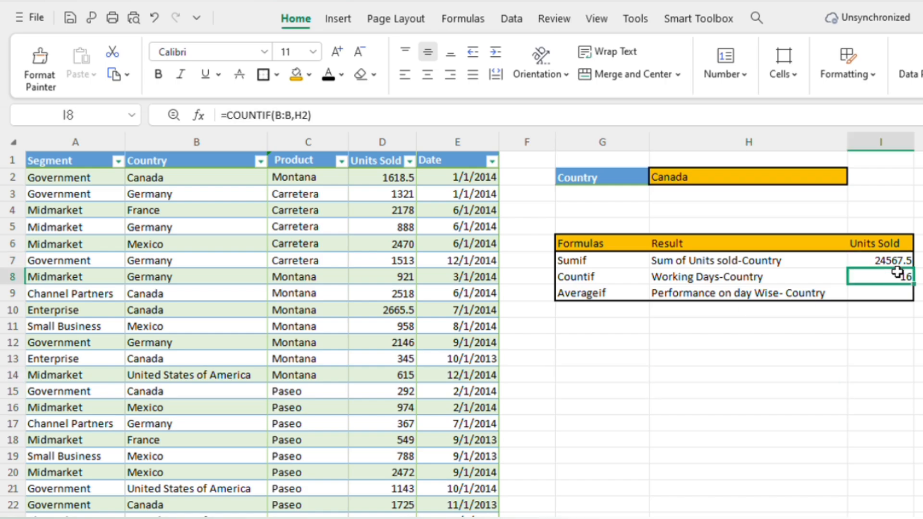
key("Down")
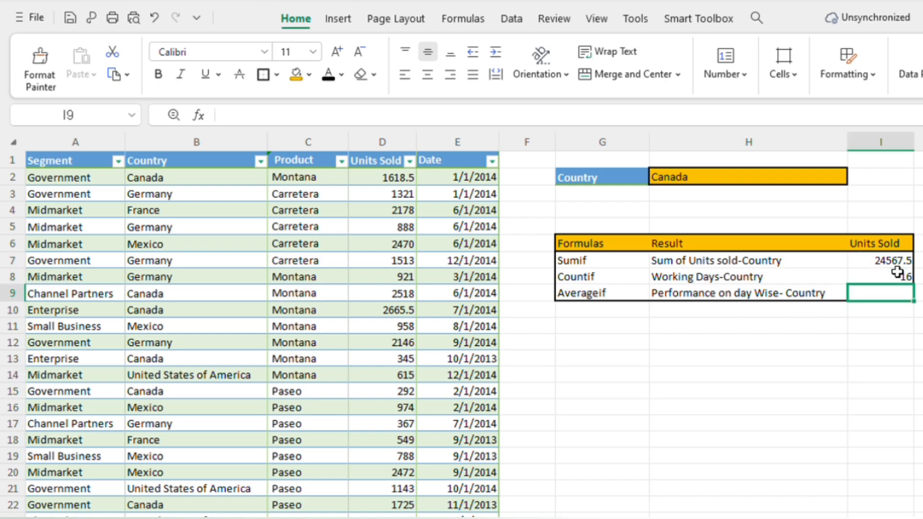
type("A")
key("BackSpace")
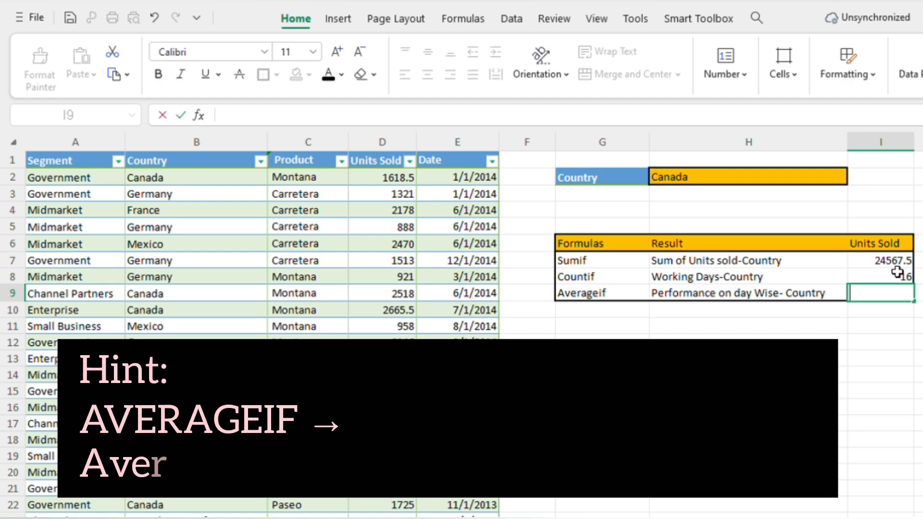
type("=")
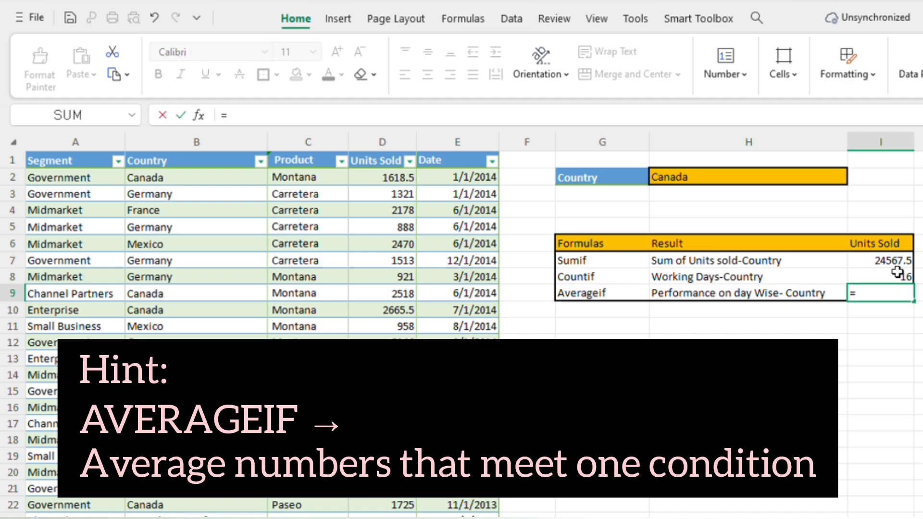
type("Aver")
key("Tab")
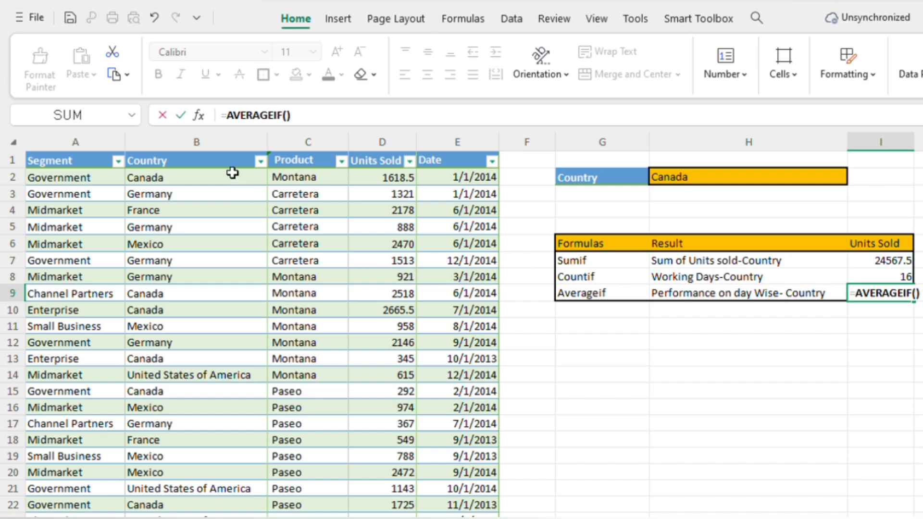
left_click(202, 163)
type(",")
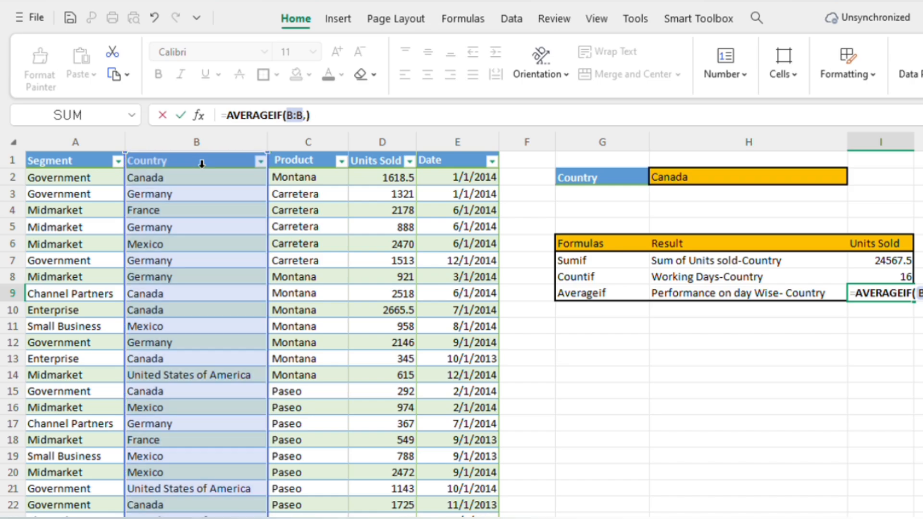
scroll(473, 325, "right", 1)
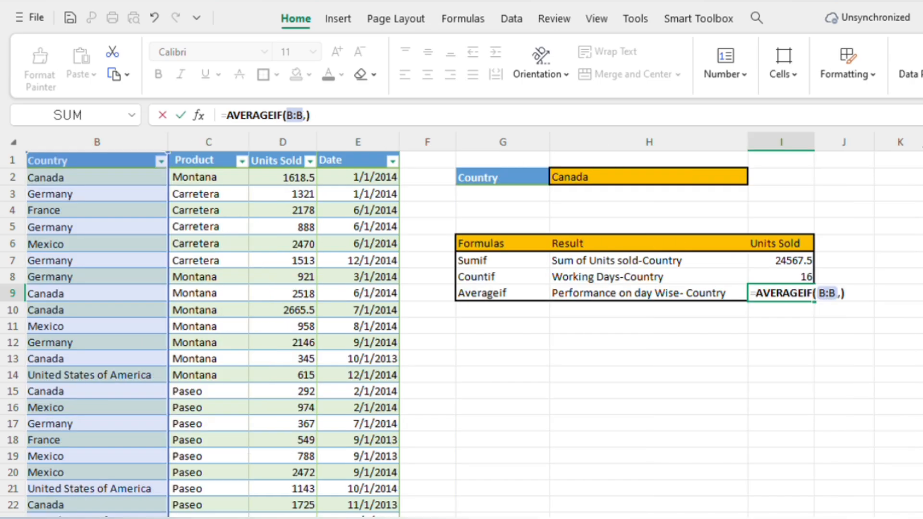
left_click(625, 180)
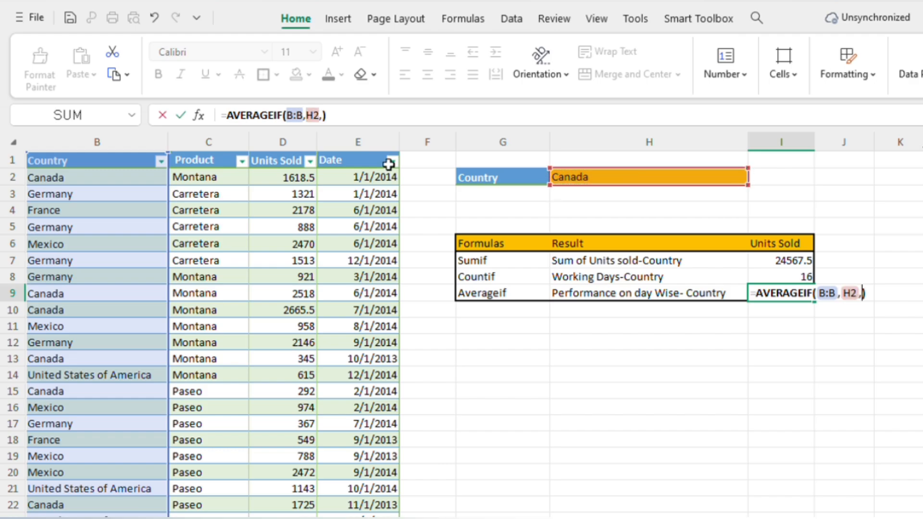
type(",")
left_click(295, 164)
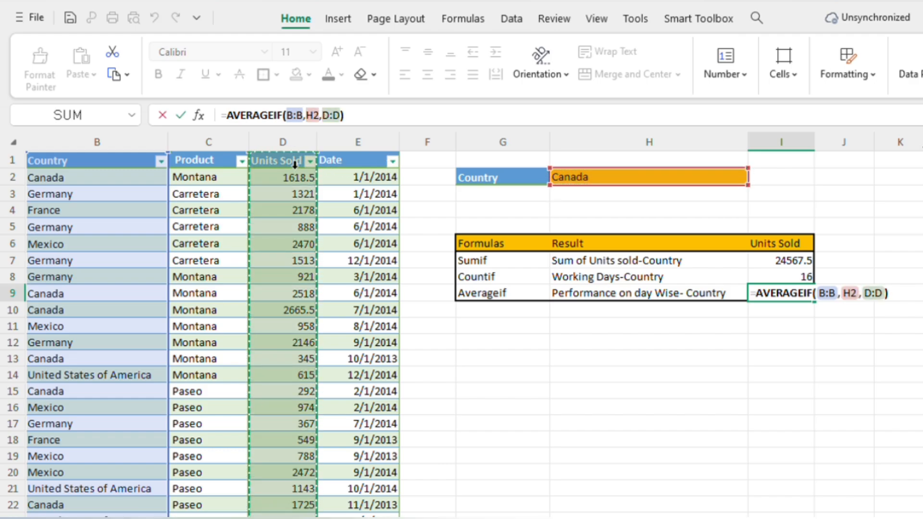
key("Return")
key("Up")
Step: Merge and center cells G5:I5 directly above the summary table's header row
key("Left")
key("Left")
key("Left")
key("Left")
key("Left")
key("Left")
key("Left")
key("Left")
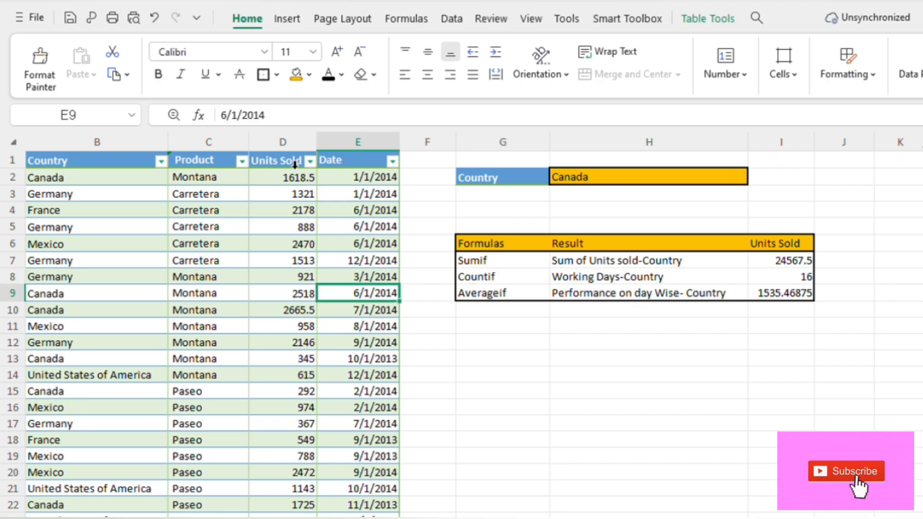
key("Right")
key("Right")
key("Right")
key("Right")
key("Right")
key("Right")
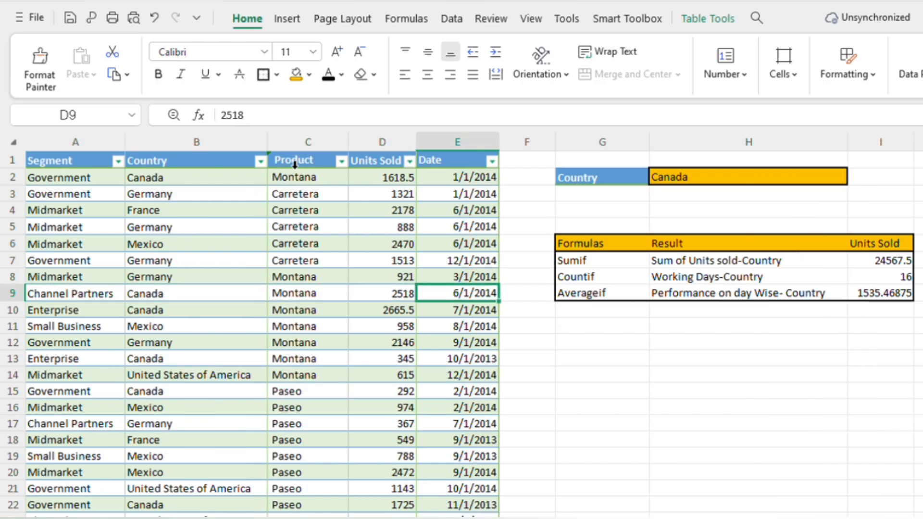
key("Up")
key("Up")
key("Up")
key("Up")
key("shift+Right")
key("shift+Right")
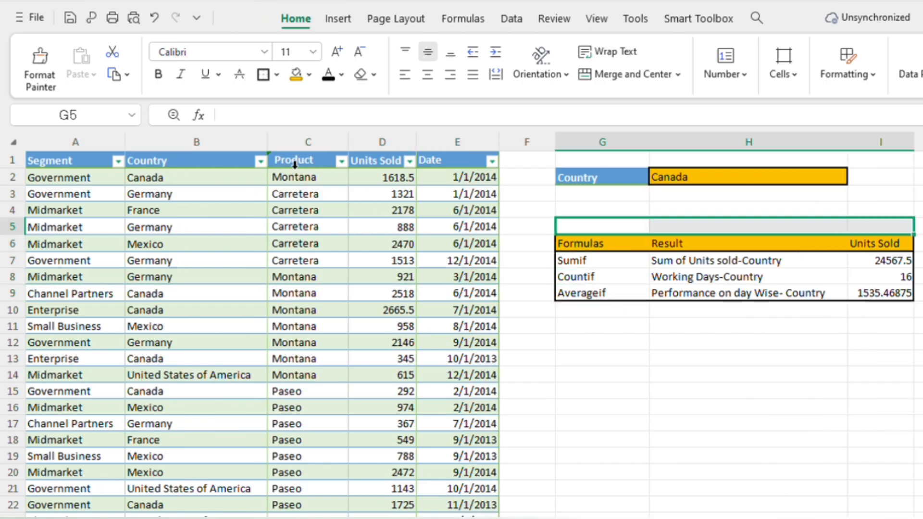
left_click(428, 75)
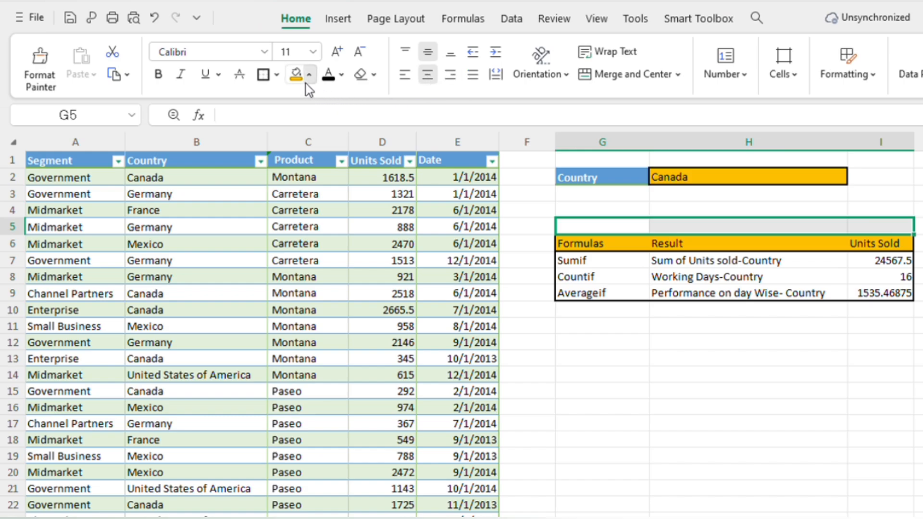
left_click(631, 74)
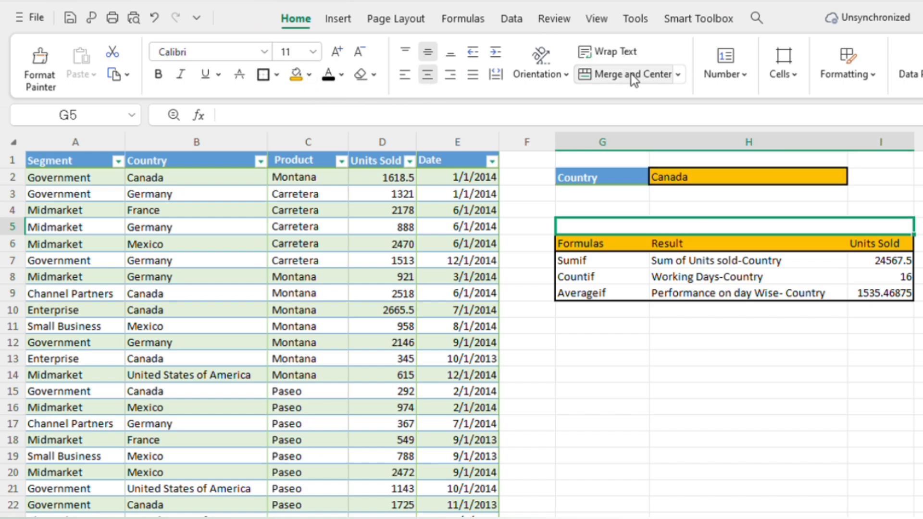
Step: Fill the merged cell G5:I5 with orange and enter the title "Summary" in it
left_click(299, 80)
type("Summ")
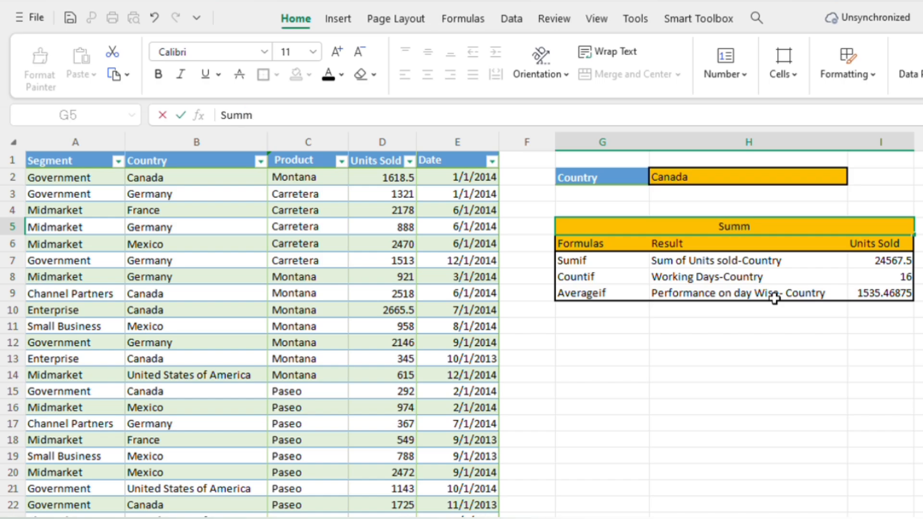
type("ary")
key("Return")
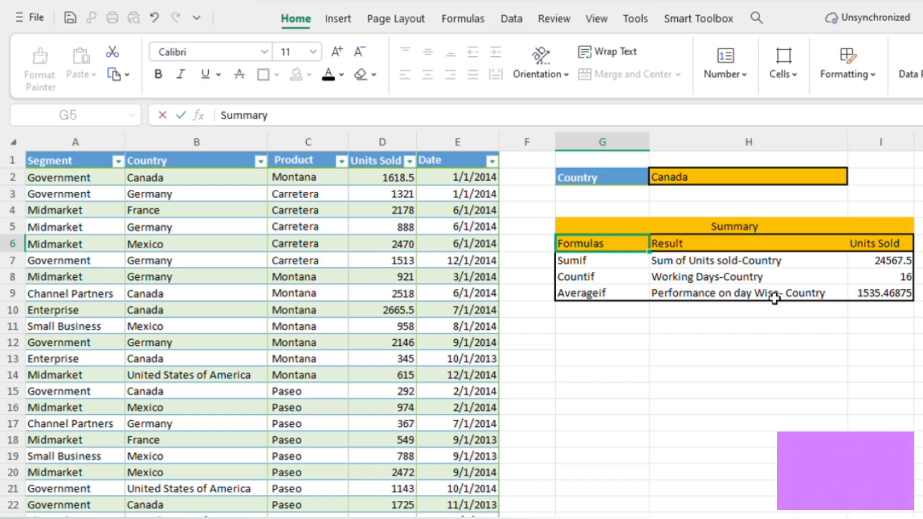
key("Up")
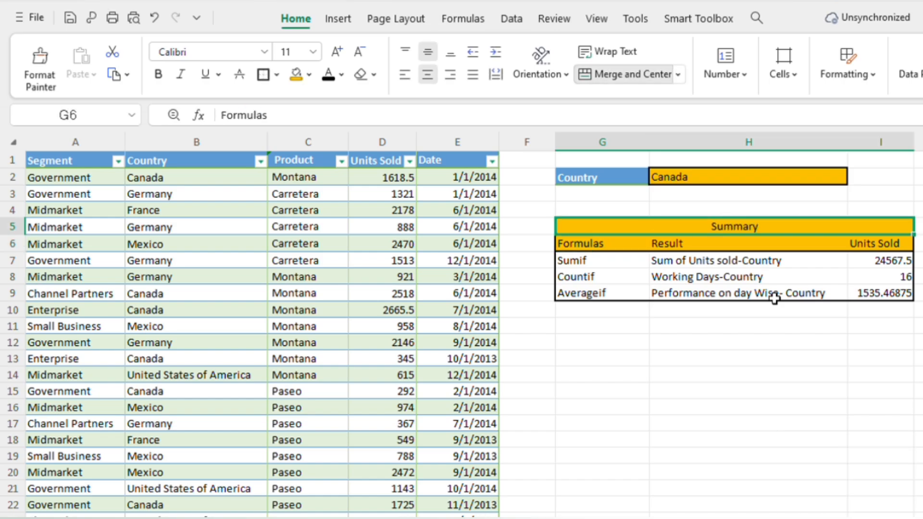